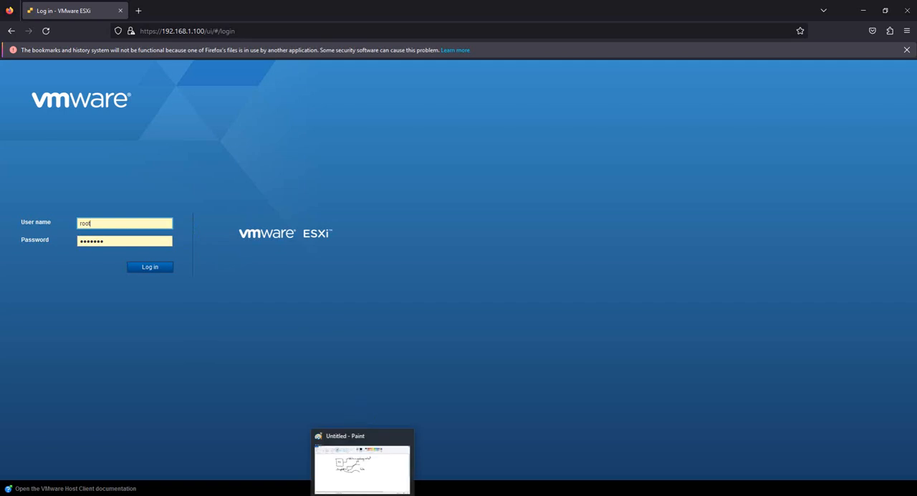
Step: Close the existing untitled Paint drawing without saving it
{"action": "right_click", "coordinate": [362, 493]}
{"action": "left_click", "coordinate": [362, 486]}
{"action": "left_click", "coordinate": [482, 269]}
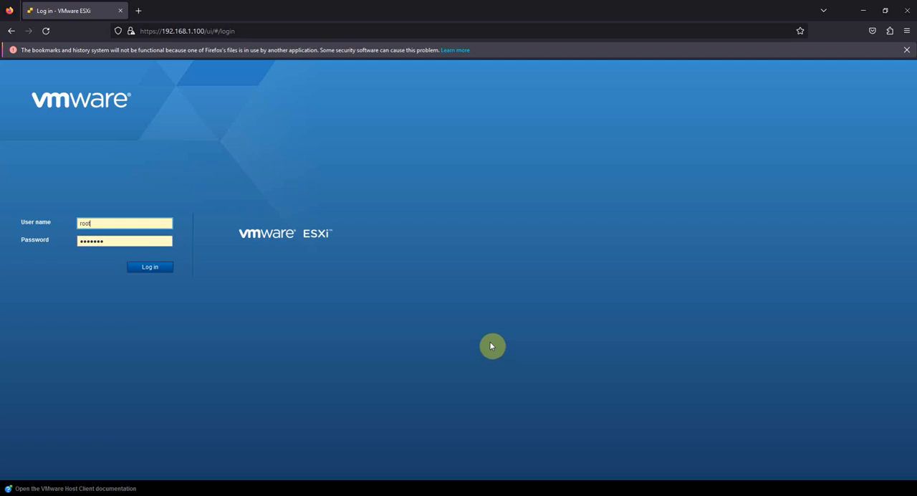
Step: Find Paint in the installed apps and open it with a new blank canvas
{"action": "key", "text": "super"}
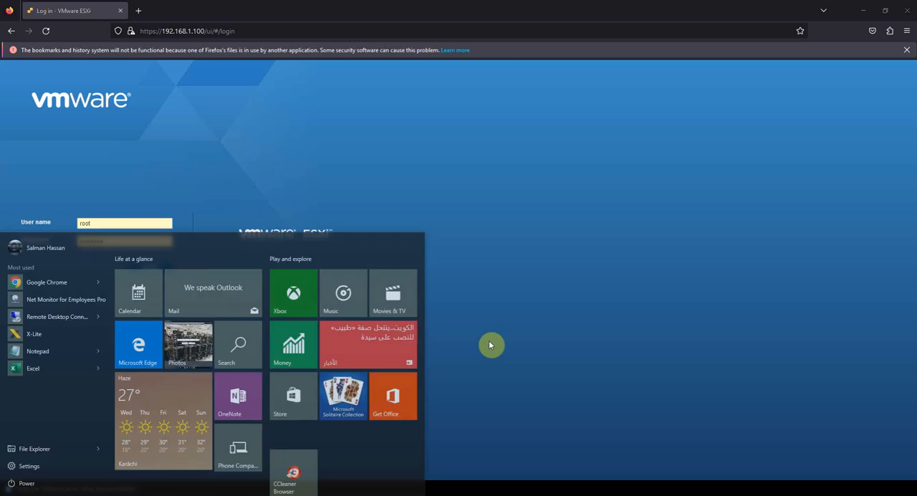
{"action": "type", "text": "p"}
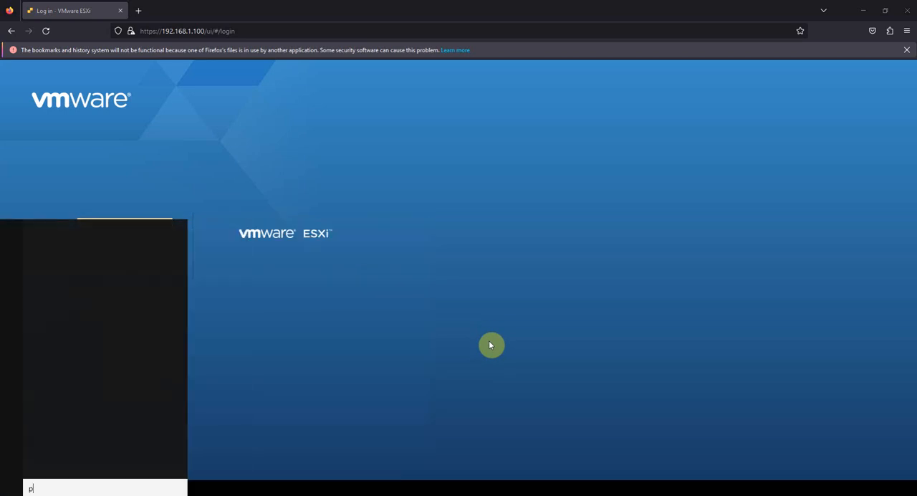
{"action": "type", "text": "ain"}
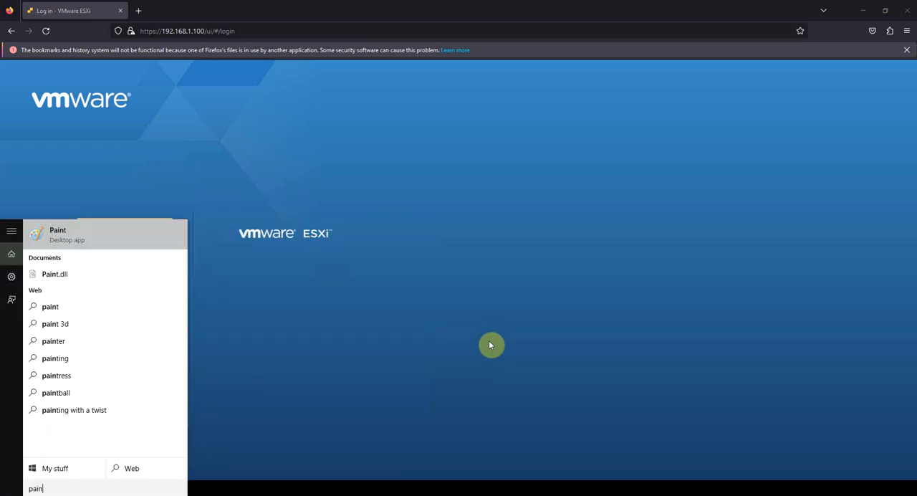
{"action": "key", "text": "Escape"}
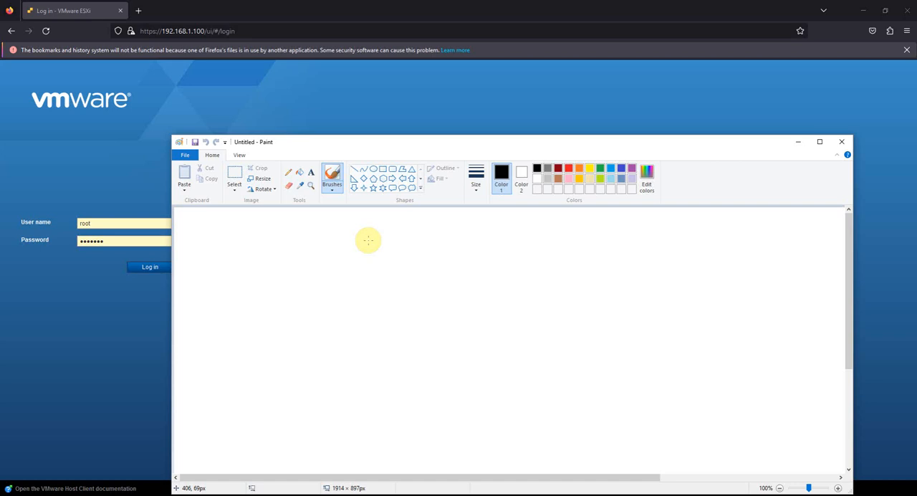
Step: Handwrite the heading "Snapshot" and draw a box labelled "ESXi" below it, with a connector line to a small computer symbol
{"action": "mouse_move", "coordinate": [369, 238]}
{"action": "left_mouse_down"}
{"action": "mouse_move", "coordinate": [353, 253]}
{"action": "mouse_move", "coordinate": [375, 250]}
{"action": "mouse_move", "coordinate": [389, 264]}
{"action": "mouse_move", "coordinate": [404, 229]}
{"action": "mouse_move", "coordinate": [418, 248]}
{"action": "mouse_move", "coordinate": [420, 232]}
{"action": "mouse_move", "coordinate": [427, 237]}
{"action": "left_mouse_up"}
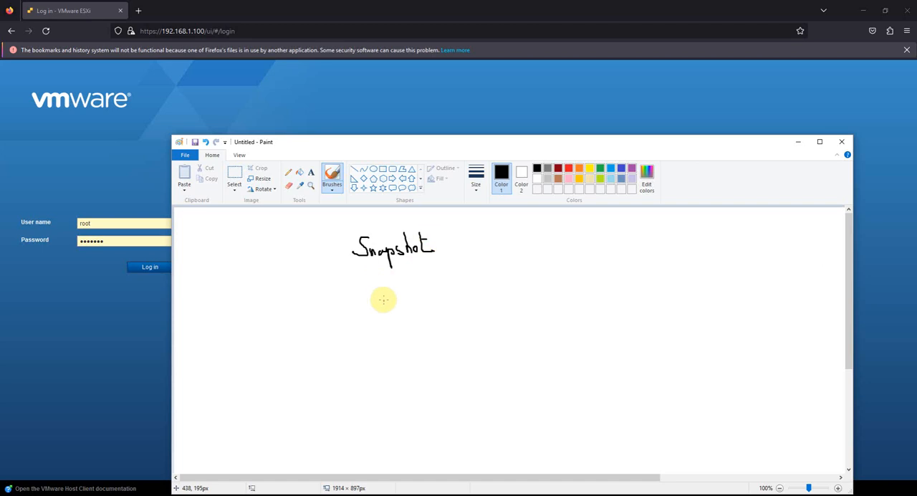
{"action": "mouse_move", "coordinate": [378, 275]}
{"action": "left_mouse_down"}
{"action": "mouse_move", "coordinate": [379, 322]}
{"action": "mouse_move", "coordinate": [428, 278]}
{"action": "mouse_move", "coordinate": [383, 268]}
{"action": "mouse_move", "coordinate": [393, 299]}
{"action": "left_mouse_up"}
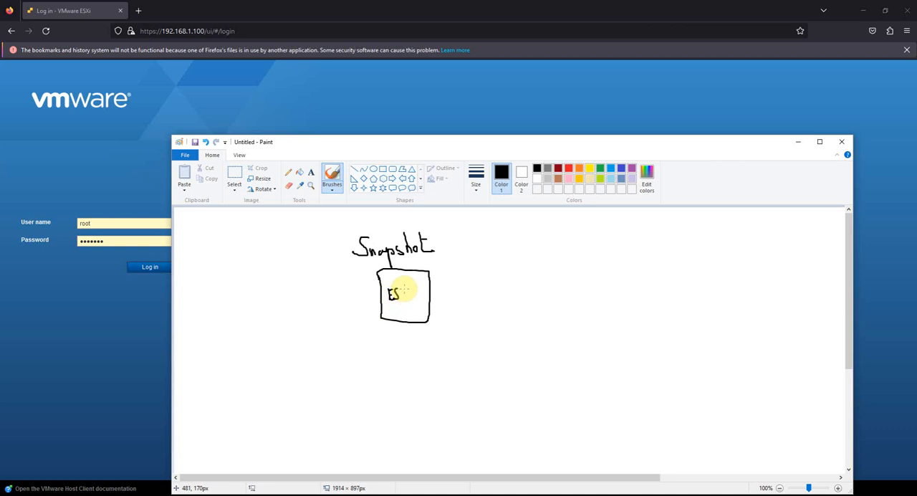
{"action": "mouse_move", "coordinate": [404, 289]}
{"action": "left_mouse_down"}
{"action": "mouse_move", "coordinate": [399, 298]}
{"action": "mouse_move", "coordinate": [436, 294]}
{"action": "mouse_move", "coordinate": [460, 265]}
{"action": "mouse_move", "coordinate": [489, 269]}
{"action": "mouse_move", "coordinate": [479, 260]}
{"action": "mouse_move", "coordinate": [486, 270]}
{"action": "left_mouse_up"}
{"action": "left_click", "coordinate": [408, 288]}
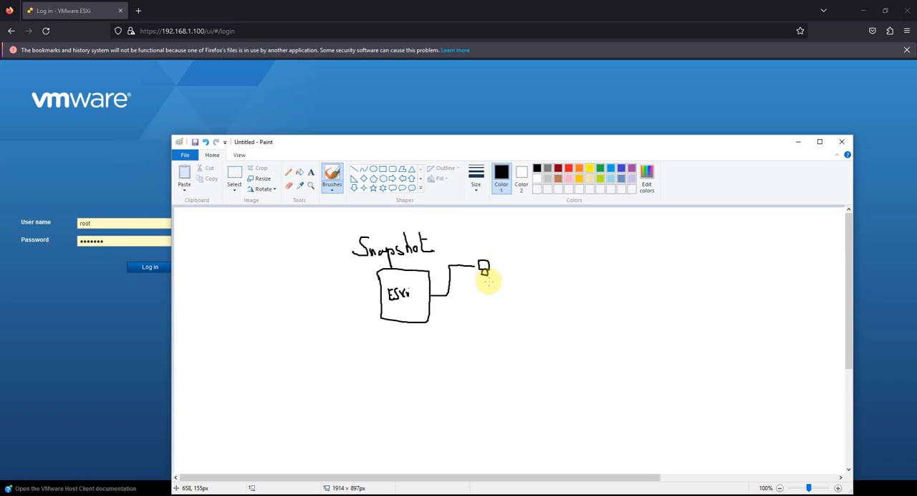
Step: Draw an arrow from the computer symbol to "Snapshots", branch it to "Database full", and mark that branch with an X
{"action": "mouse_move", "coordinate": [484, 272]}
{"action": "left_mouse_down"}
{"action": "mouse_move", "coordinate": [485, 283]}
{"action": "mouse_move", "coordinate": [519, 280]}
{"action": "mouse_move", "coordinate": [529, 295]}
{"action": "mouse_move", "coordinate": [544, 276]}
{"action": "mouse_move", "coordinate": [571, 280]}
{"action": "mouse_move", "coordinate": [548, 309]}
{"action": "mouse_move", "coordinate": [555, 303]}
{"action": "mouse_move", "coordinate": [574, 320]}
{"action": "mouse_move", "coordinate": [606, 310]}
{"action": "mouse_move", "coordinate": [607, 299]}
{"action": "mouse_move", "coordinate": [610, 307]}
{"action": "mouse_move", "coordinate": [645, 313]}
{"action": "mouse_move", "coordinate": [652, 302]}
{"action": "mouse_move", "coordinate": [666, 311]}
{"action": "left_mouse_up"}
{"action": "left_click_drag", "start_coordinate": [671, 292], "coordinate": [672, 311]}
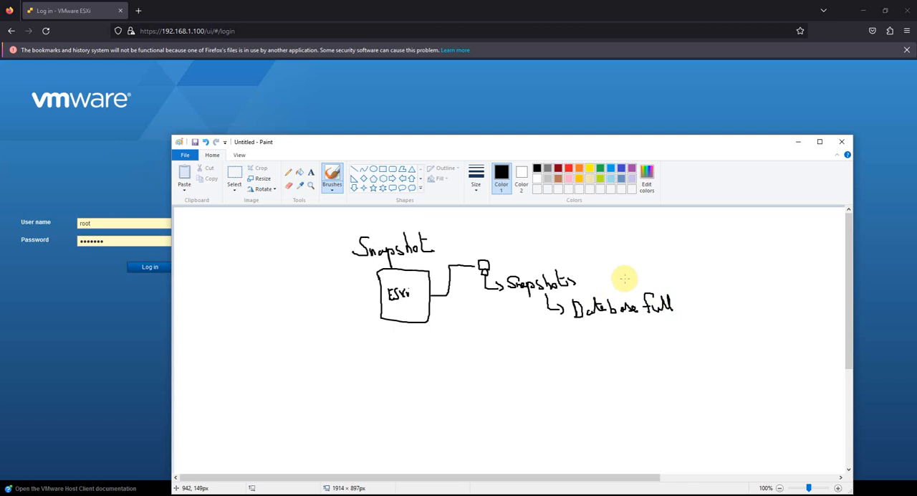
{"action": "mouse_move", "coordinate": [628, 281]}
{"action": "left_mouse_down"}
{"action": "mouse_move", "coordinate": [614, 292]}
{"action": "mouse_move", "coordinate": [628, 292]}
{"action": "left_mouse_up"}
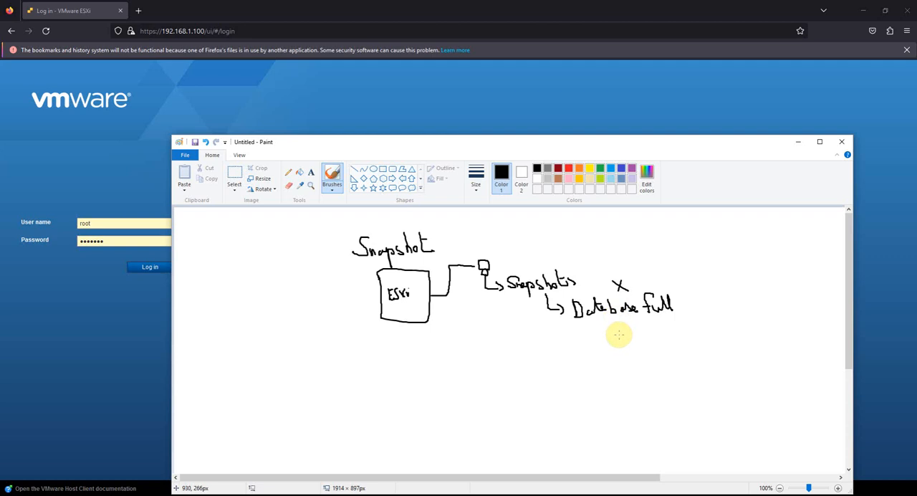
Step: Add two more arrow branches under "Snapshots": "VM Tool" pointing to an X, and "RDM" with a trailing arrow
{"action": "left_click_drag", "start_coordinate": [550, 320], "coordinate": [569, 357]}
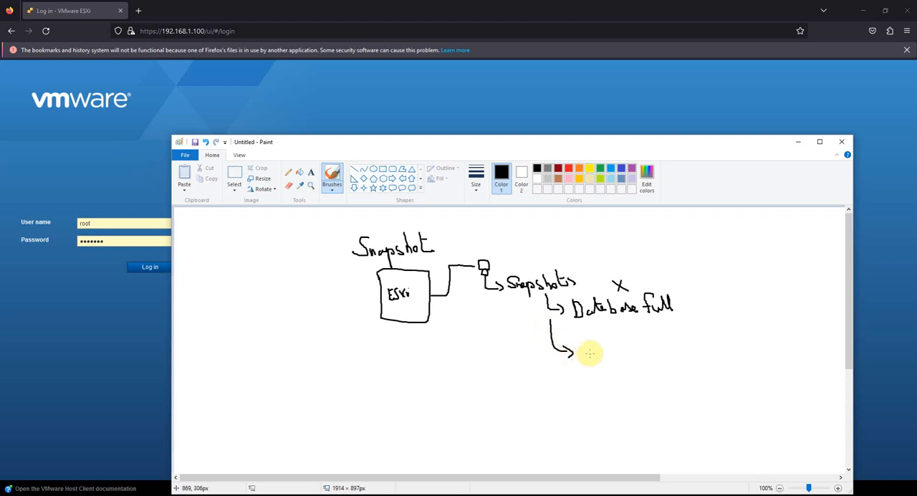
{"action": "mouse_move", "coordinate": [584, 340]}
{"action": "left_mouse_down"}
{"action": "mouse_move", "coordinate": [598, 354]}
{"action": "mouse_move", "coordinate": [625, 351]}
{"action": "mouse_move", "coordinate": [628, 340]}
{"action": "mouse_move", "coordinate": [644, 355]}
{"action": "left_mouse_up"}
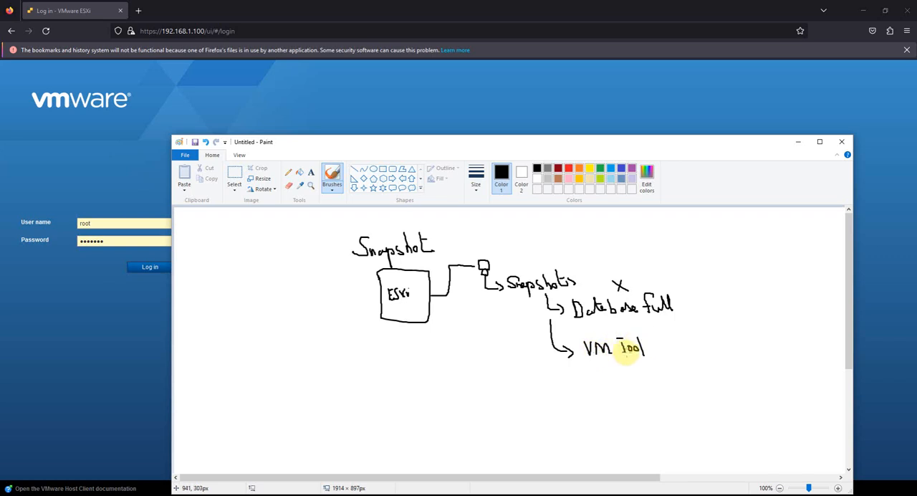
{"action": "left_click_drag", "start_coordinate": [652, 343], "coordinate": [672, 350]}
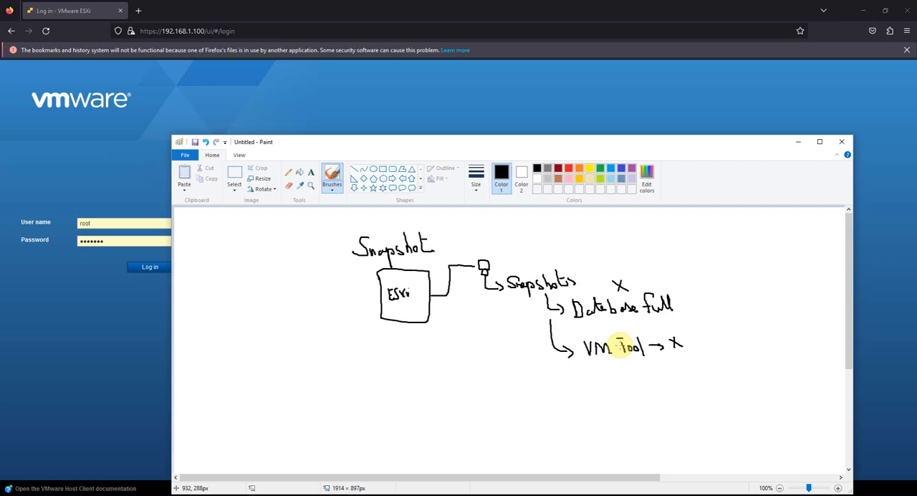
{"action": "mouse_move", "coordinate": [559, 372]}
{"action": "left_mouse_down"}
{"action": "mouse_move", "coordinate": [561, 384]}
{"action": "mouse_move", "coordinate": [588, 387]}
{"action": "mouse_move", "coordinate": [584, 395]}
{"action": "left_mouse_up"}
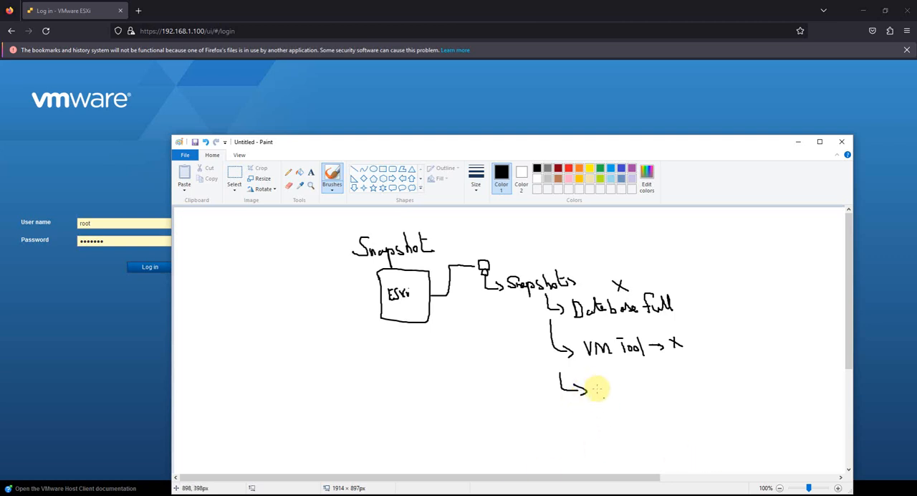
{"action": "mouse_move", "coordinate": [597, 380]}
{"action": "left_mouse_down"}
{"action": "mouse_move", "coordinate": [598, 394]}
{"action": "mouse_move", "coordinate": [609, 392]}
{"action": "mouse_move", "coordinate": [613, 377]}
{"action": "mouse_move", "coordinate": [631, 374]}
{"action": "mouse_move", "coordinate": [651, 410]}
{"action": "left_mouse_up"}
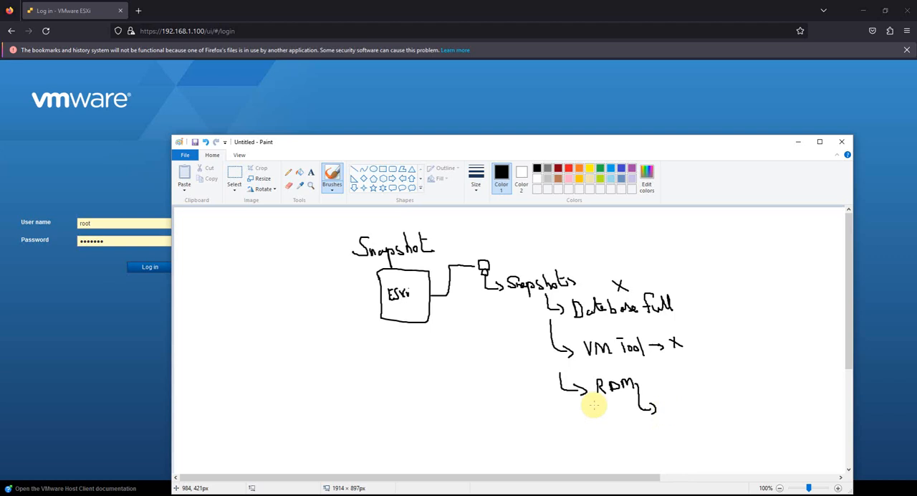
Step: Sketch a storage branch below the ESXi box with "Storage", "SAN", an arrow back labelled "Target" and a small shape, and minimize Paint
{"action": "mouse_move", "coordinate": [393, 322]}
{"action": "left_mouse_down"}
{"action": "mouse_move", "coordinate": [361, 361]}
{"action": "mouse_move", "coordinate": [386, 370]}
{"action": "left_mouse_up"}
{"action": "mouse_move", "coordinate": [314, 352]}
{"action": "left_mouse_down"}
{"action": "mouse_move", "coordinate": [307, 364]}
{"action": "mouse_move", "coordinate": [329, 355]}
{"action": "left_mouse_up"}
{"action": "mouse_move", "coordinate": [333, 369]}
{"action": "left_mouse_down"}
{"action": "mouse_move", "coordinate": [344, 359]}
{"action": "mouse_move", "coordinate": [317, 372]}
{"action": "mouse_move", "coordinate": [320, 389]}
{"action": "mouse_move", "coordinate": [326, 379]}
{"action": "left_mouse_up"}
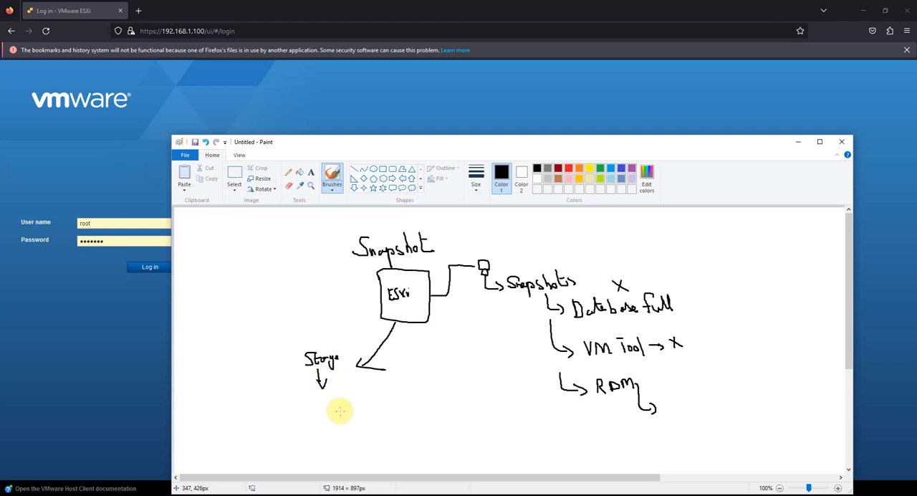
{"action": "mouse_move", "coordinate": [333, 409]}
{"action": "left_mouse_down"}
{"action": "mouse_move", "coordinate": [323, 424]}
{"action": "mouse_move", "coordinate": [346, 422]}
{"action": "mouse_move", "coordinate": [354, 409]}
{"action": "left_mouse_up"}
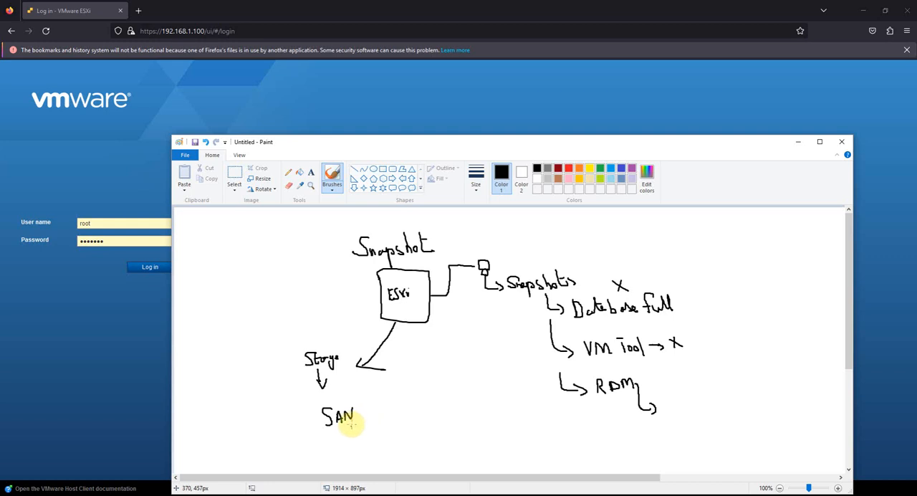
{"action": "mouse_move", "coordinate": [357, 422]}
{"action": "left_mouse_down"}
{"action": "mouse_move", "coordinate": [369, 412]}
{"action": "mouse_move", "coordinate": [395, 344]}
{"action": "mouse_move", "coordinate": [404, 350]}
{"action": "mouse_move", "coordinate": [409, 337]}
{"action": "mouse_move", "coordinate": [428, 356]}
{"action": "mouse_move", "coordinate": [437, 336]}
{"action": "mouse_move", "coordinate": [442, 346]}
{"action": "left_mouse_up"}
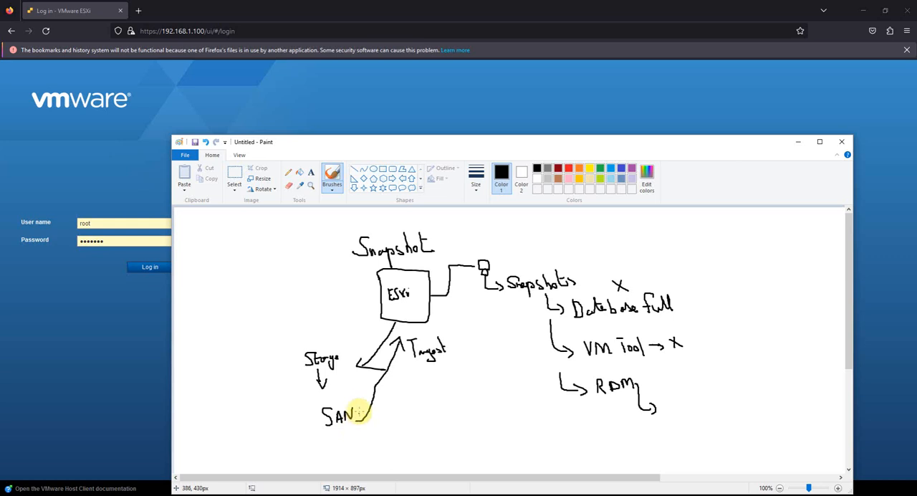
{"action": "mouse_move", "coordinate": [389, 394]}
{"action": "left_mouse_down"}
{"action": "mouse_move", "coordinate": [387, 405]}
{"action": "mouse_move", "coordinate": [400, 393]}
{"action": "mouse_move", "coordinate": [389, 411]}
{"action": "left_mouse_up"}
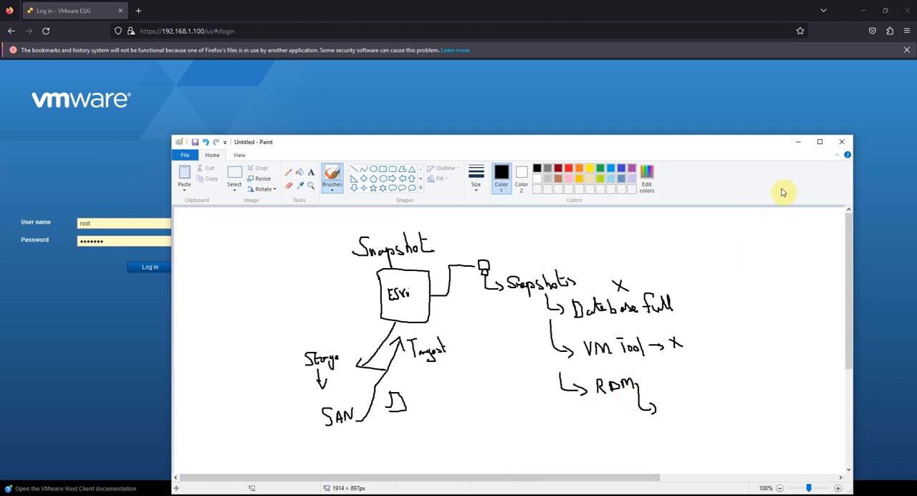
{"action": "left_click", "coordinate": [797, 142]}
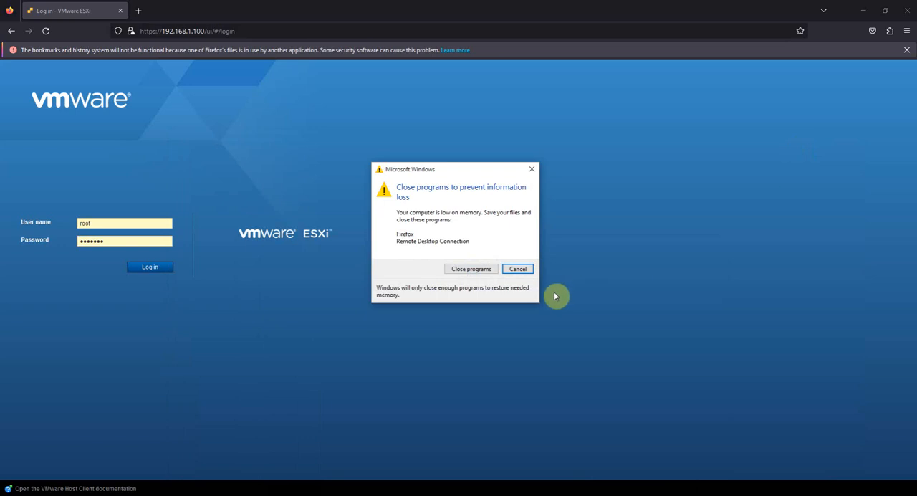
Step: Move the low-memory warning out of the way and open Task Manager to check memory usage
{"action": "left_click_drag", "start_coordinate": [464, 174], "coordinate": [521, 469]}
{"action": "right_click", "coordinate": [623, 493]}
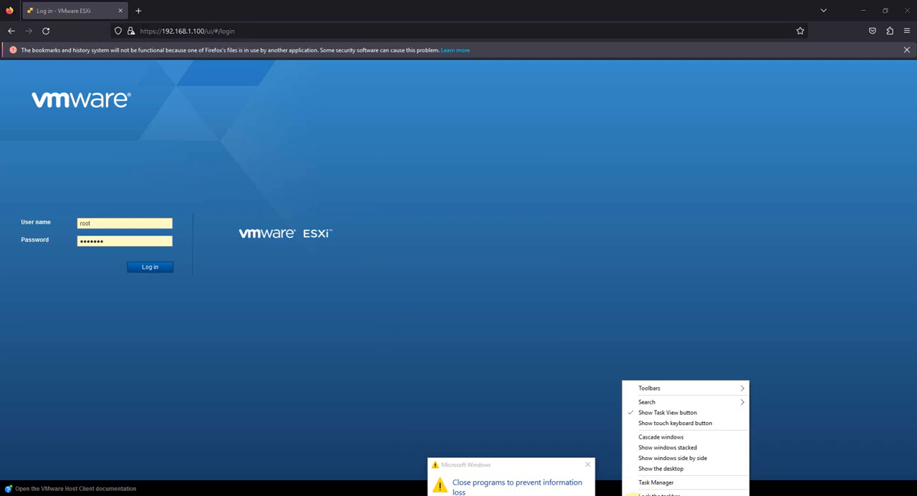
{"action": "left_click", "coordinate": [639, 484]}
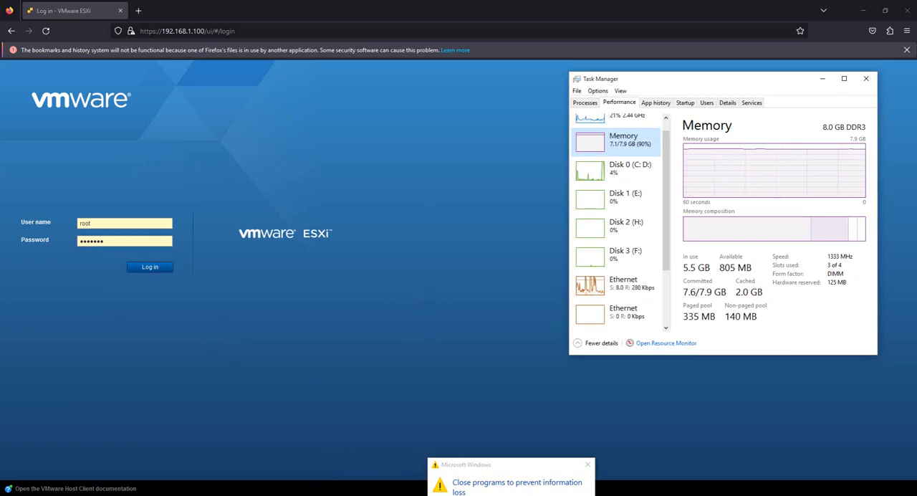
Step: Close the Google Chrome window and exit its background process to free memory
{"action": "right_click", "coordinate": [223, 495]}
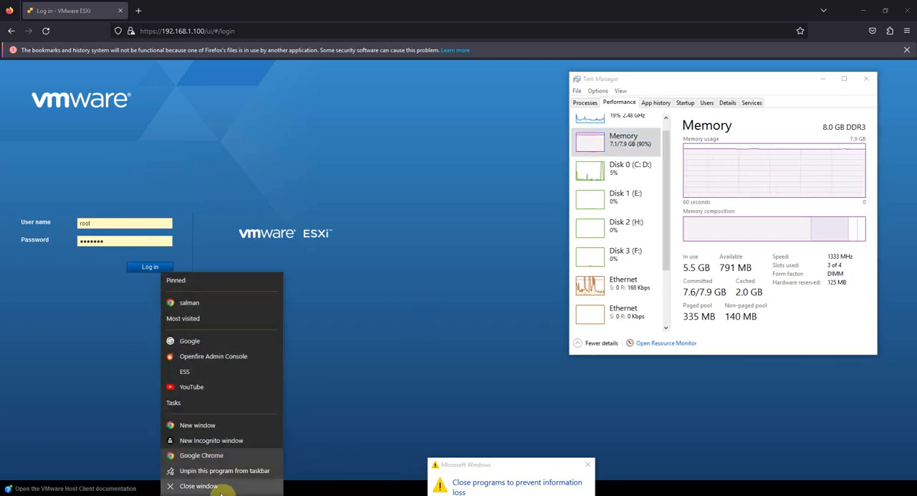
{"action": "left_click", "coordinate": [221, 485]}
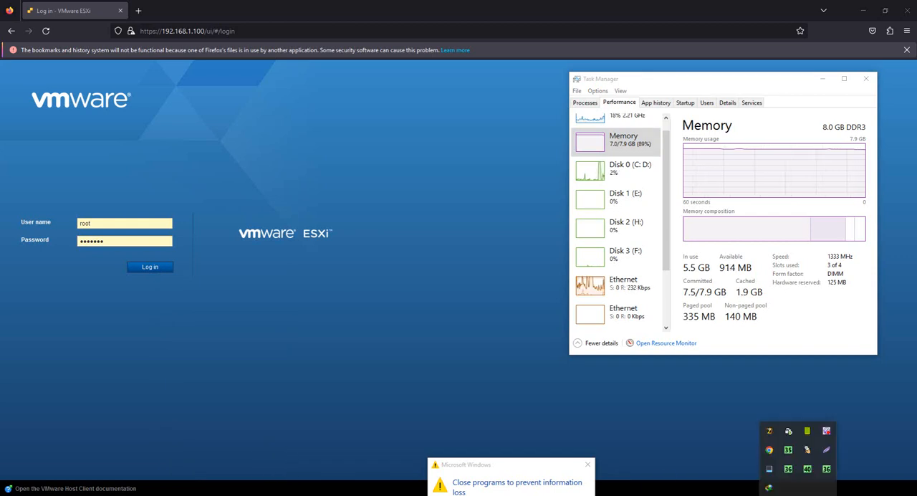
{"action": "right_click", "coordinate": [769, 449]}
{"action": "left_click", "coordinate": [793, 443]}
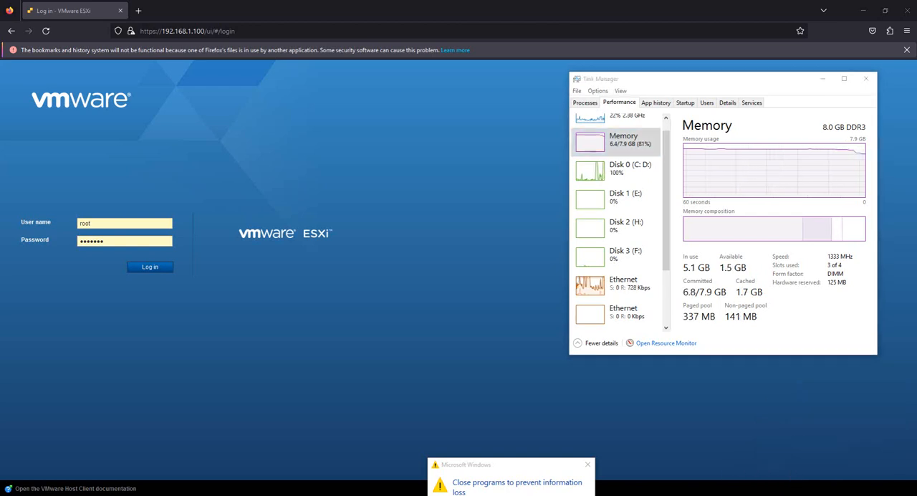
Step: Log in to the ESXi host as root with the prefilled credentials and open the Win7 virtual machine
{"action": "left_click", "coordinate": [152, 271]}
{"action": "left_click", "coordinate": [150, 269]}
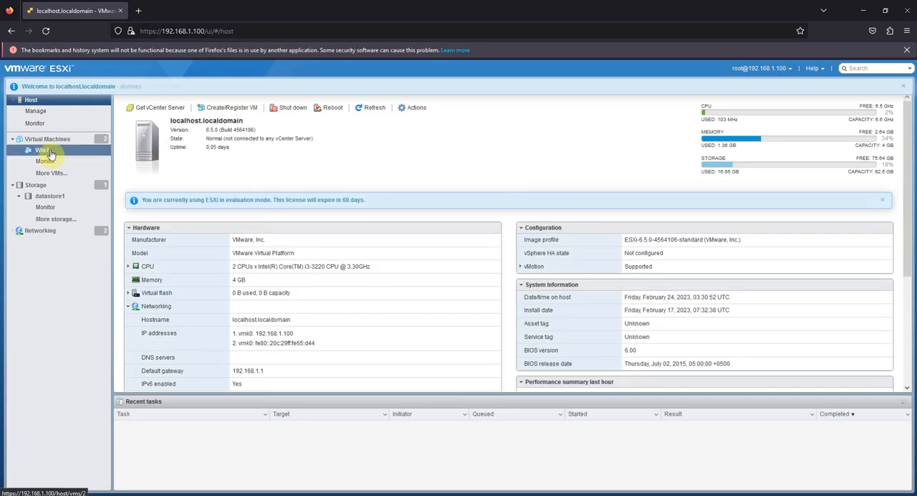
{"action": "left_click", "coordinate": [48, 152]}
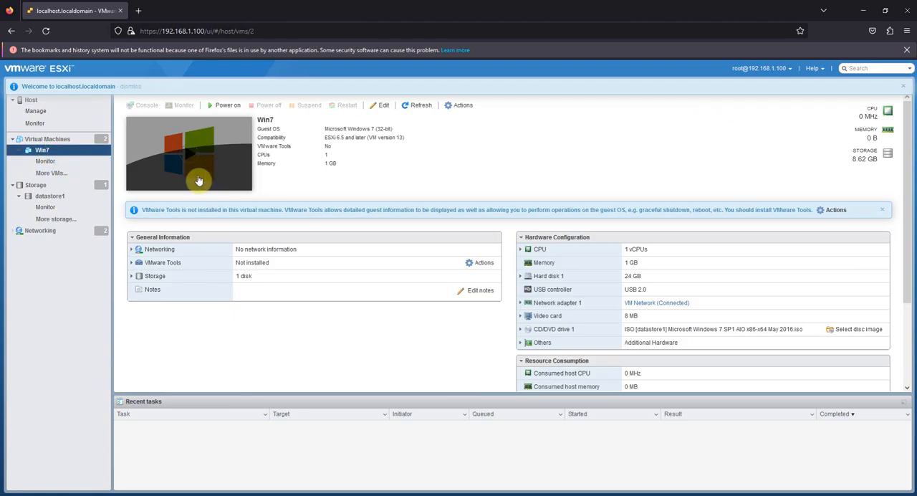
Step: Open the snapshot manager for Win7, examine the details of the base-snap snapshot, and close the manager
{"action": "left_click", "coordinate": [459, 105]}
{"action": "mouse_move", "coordinate": [464, 158]}
{"action": "left_click", "coordinate": [584, 184]}
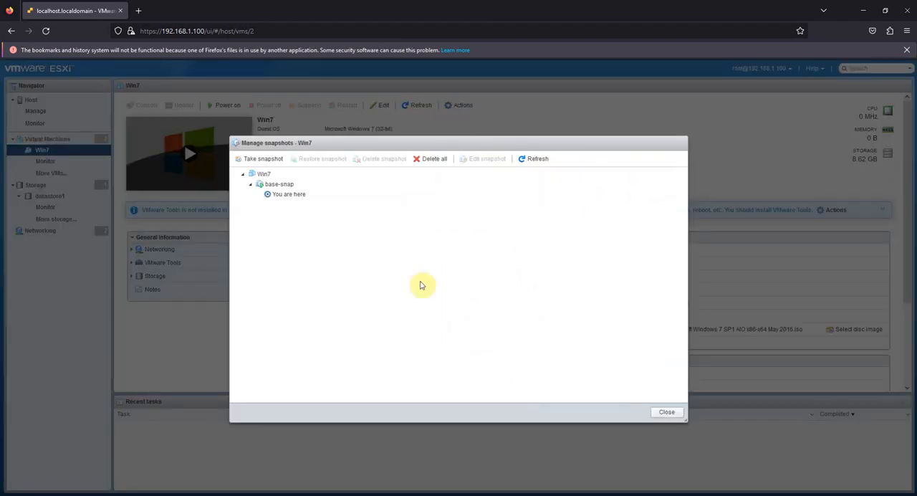
{"action": "left_click", "coordinate": [287, 185]}
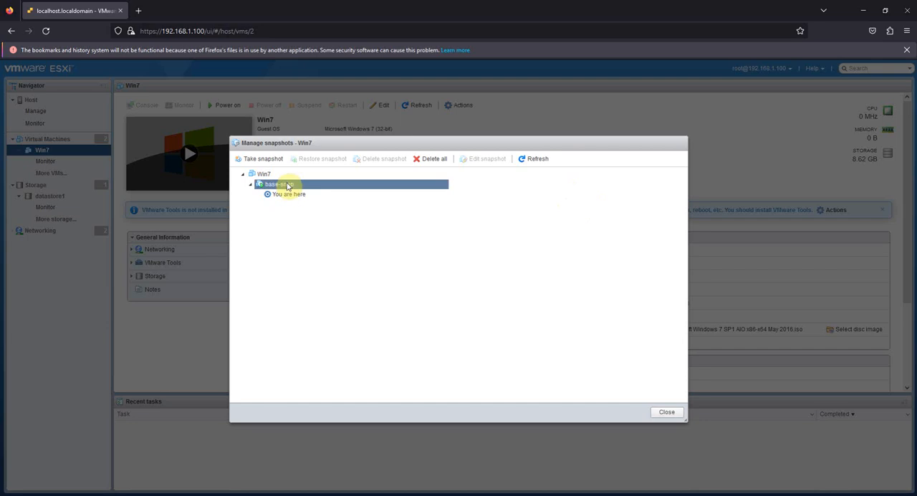
{"action": "left_click", "coordinate": [287, 185]}
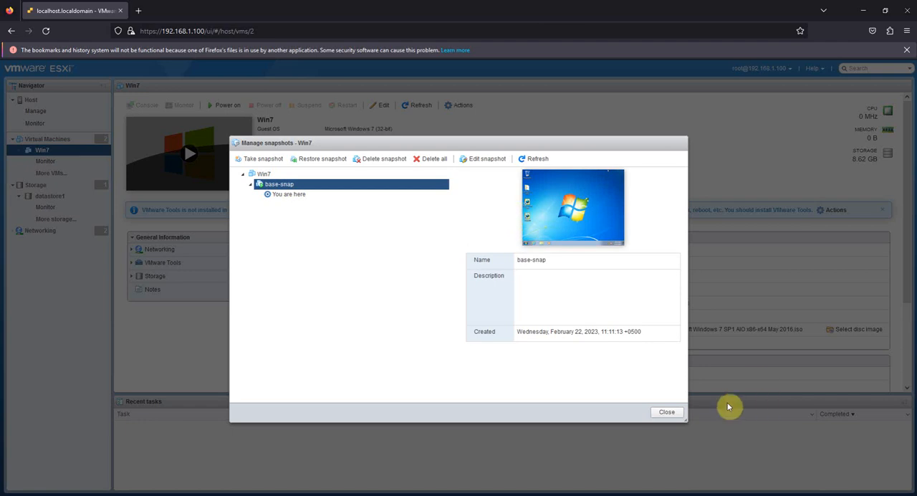
{"action": "left_click", "coordinate": [669, 412]}
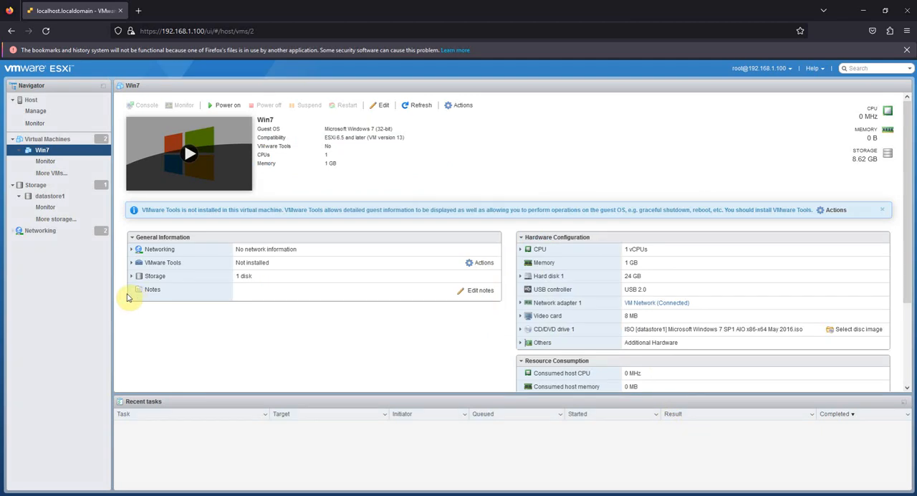
Step: Browse the files of datastore1 and examine the snapshot and disk files in the Win7 folder
{"action": "left_click", "coordinate": [50, 195]}
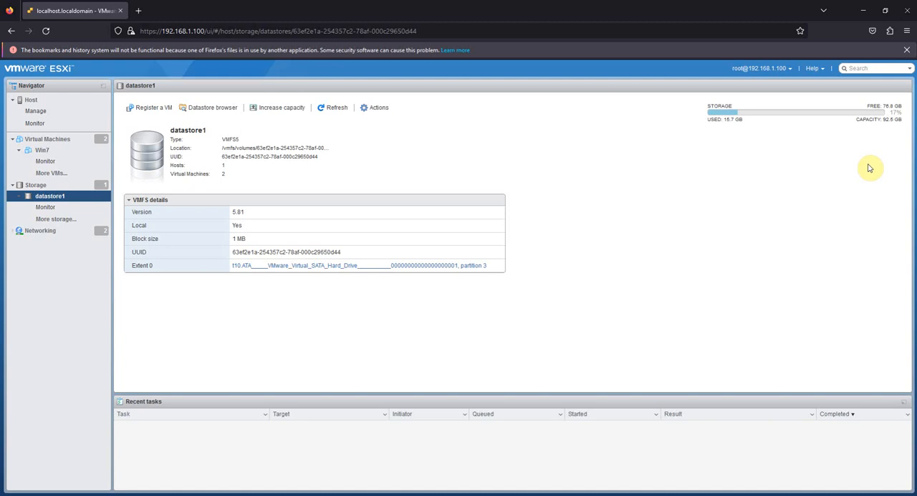
{"action": "left_click", "coordinate": [212, 107]}
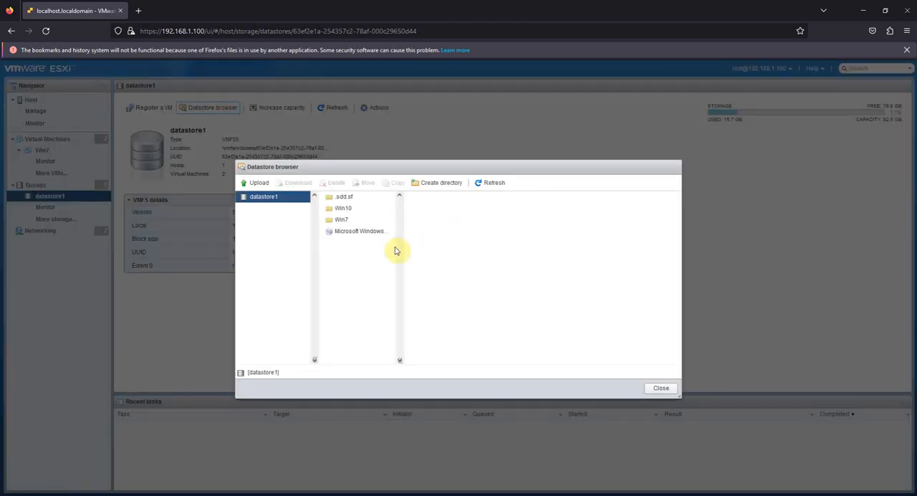
{"action": "left_click", "coordinate": [347, 221]}
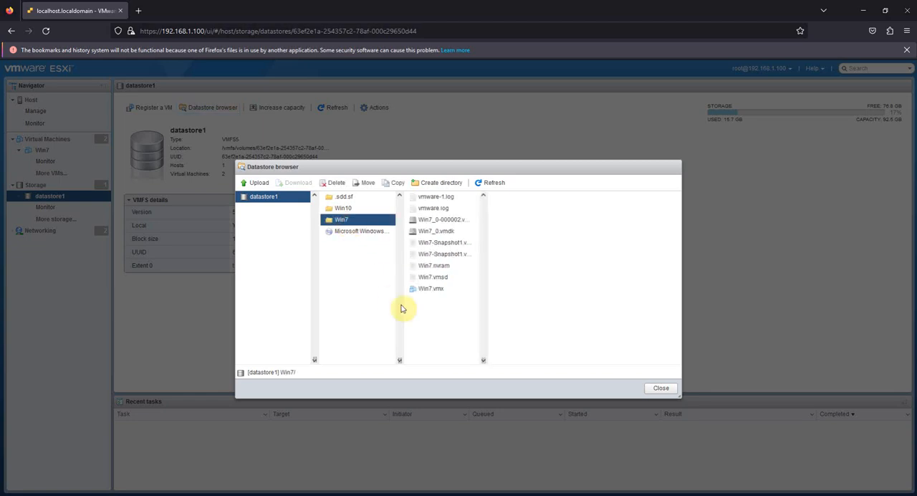
{"action": "left_click", "coordinate": [456, 245]}
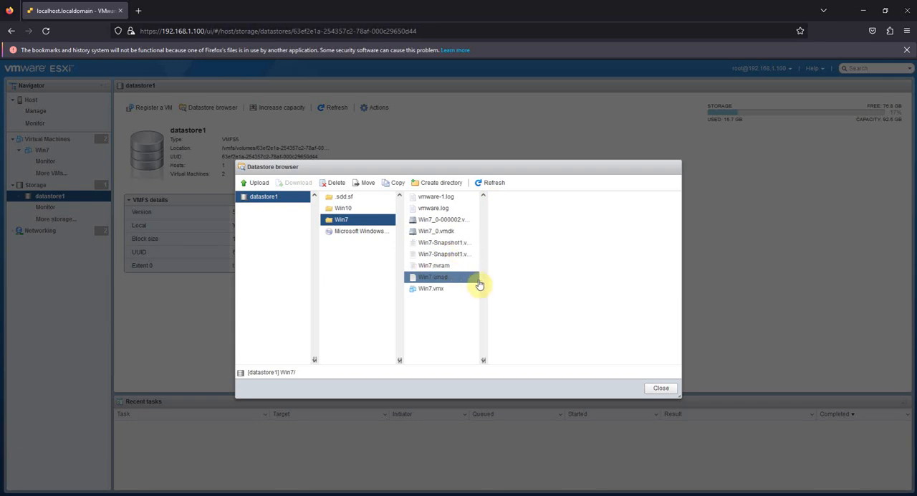
Step: Widen the Win7 folder's file list to read the full file names, and close the datastore browser
{"action": "left_click_drag", "start_coordinate": [484, 361], "coordinate": [531, 361]}
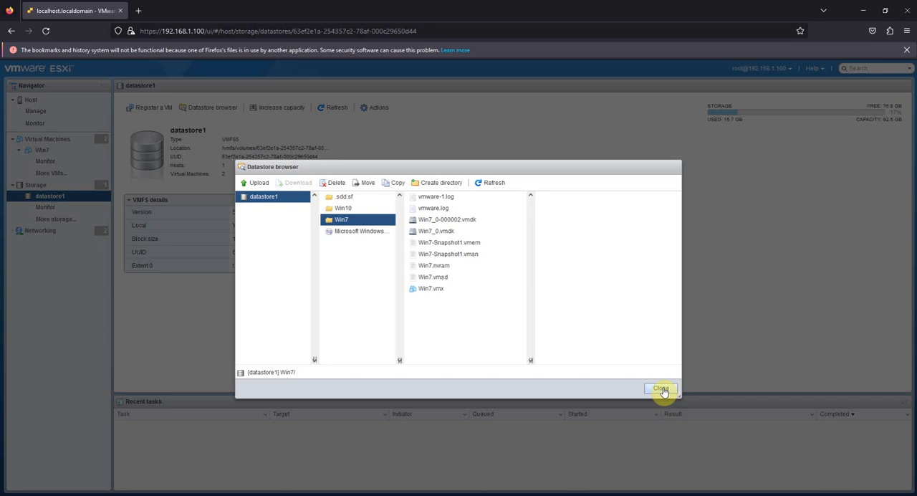
{"action": "left_click", "coordinate": [661, 389]}
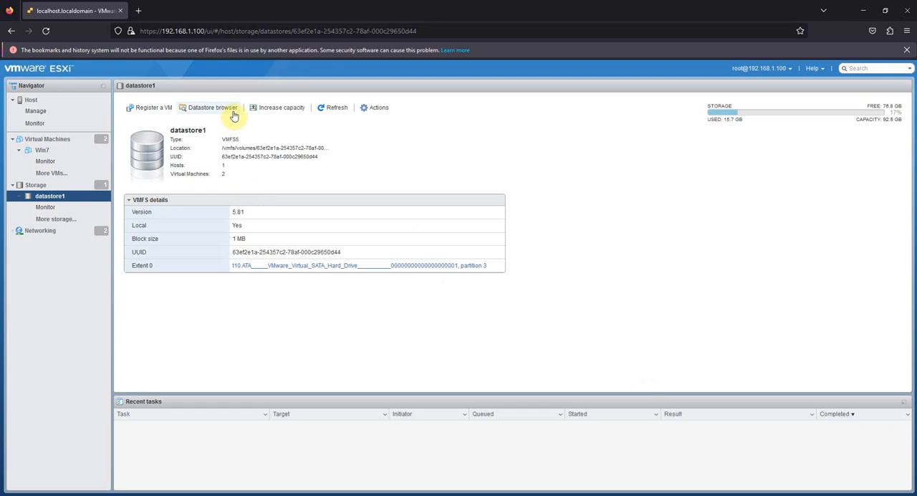
{"action": "left_click", "coordinate": [372, 107]}
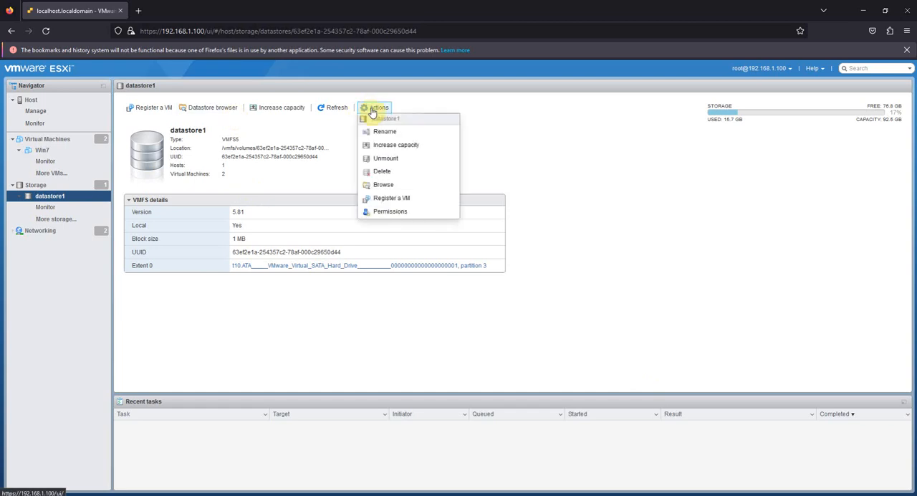
{"action": "left_click", "coordinate": [573, 173]}
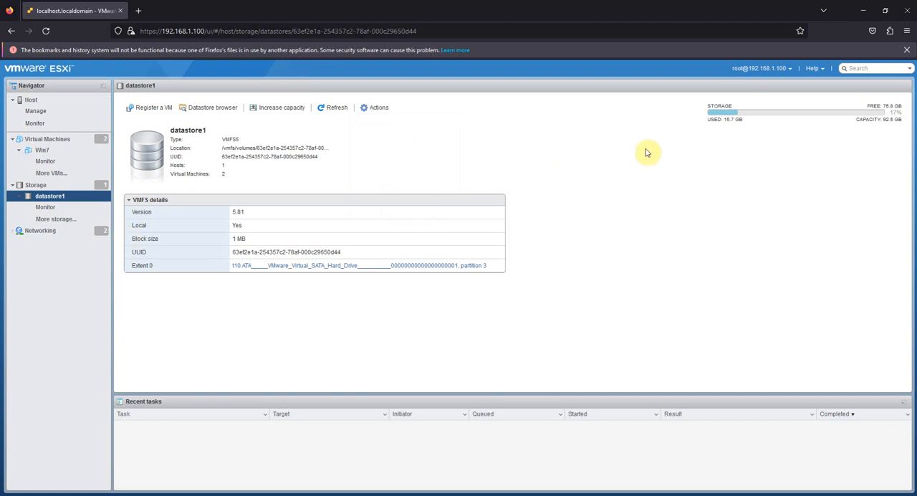
Step: Open the iSCSI configuration from the host's storage adapters and set iSCSI to Enabled
{"action": "left_click", "coordinate": [42, 150]}
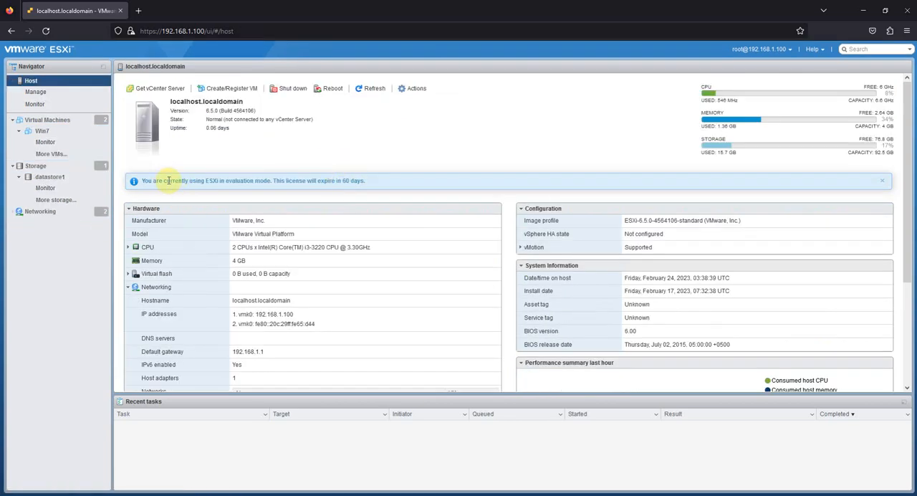
{"action": "left_click", "coordinate": [41, 166]}
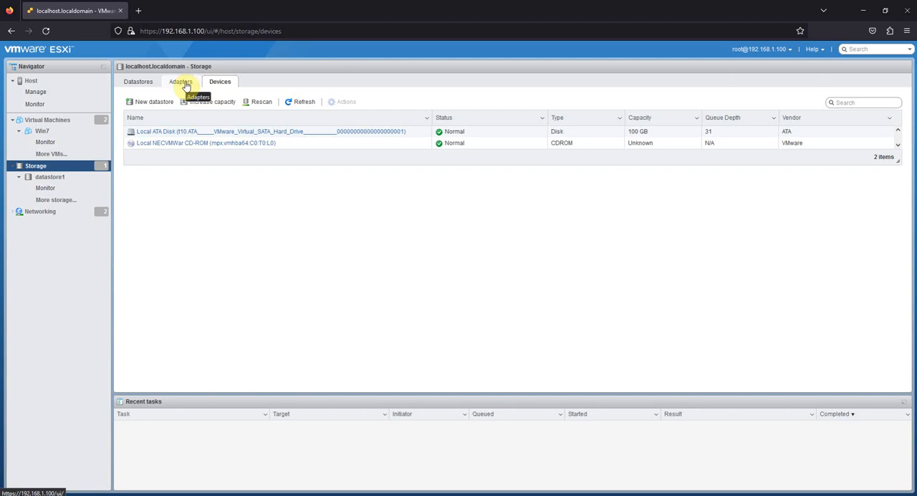
{"action": "left_click", "coordinate": [185, 84]}
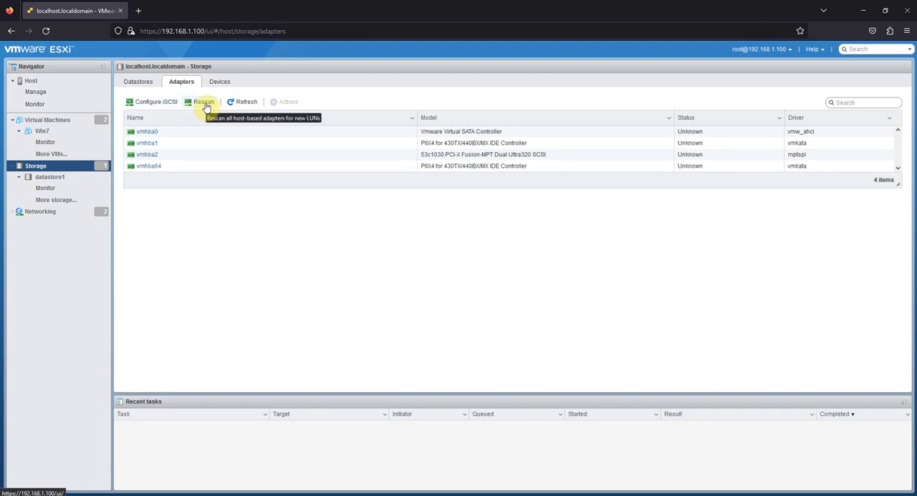
{"action": "left_click", "coordinate": [157, 102]}
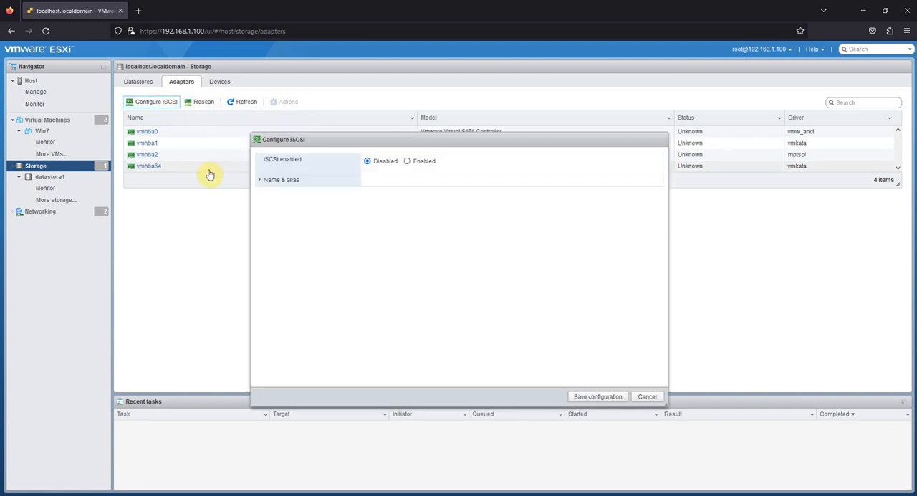
{"action": "left_click", "coordinate": [407, 160]}
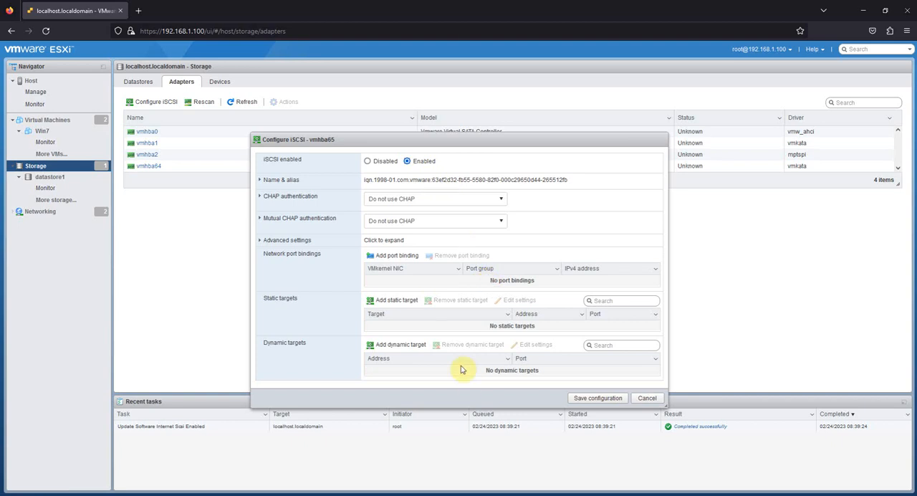
Step: Add a dynamic iSCSI target with the address 192.168.1.1 and save the configuration
{"action": "left_click", "coordinate": [431, 359]}
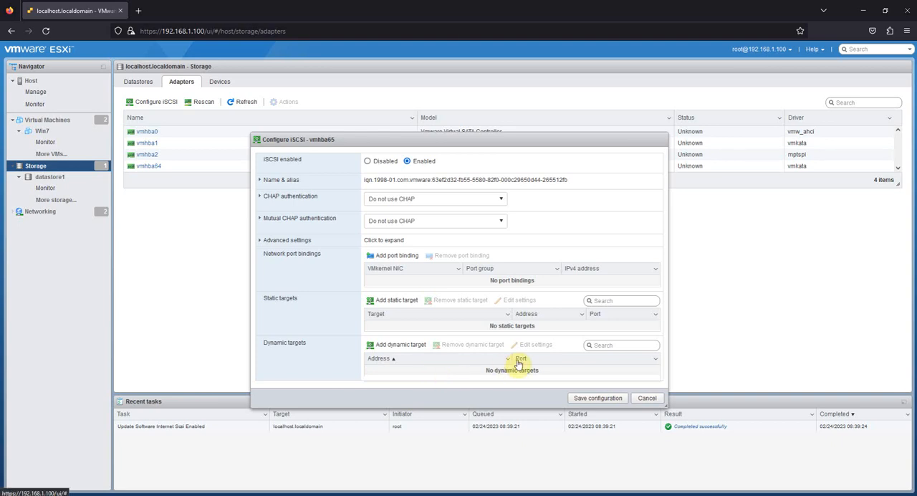
{"action": "left_click", "coordinate": [404, 345]}
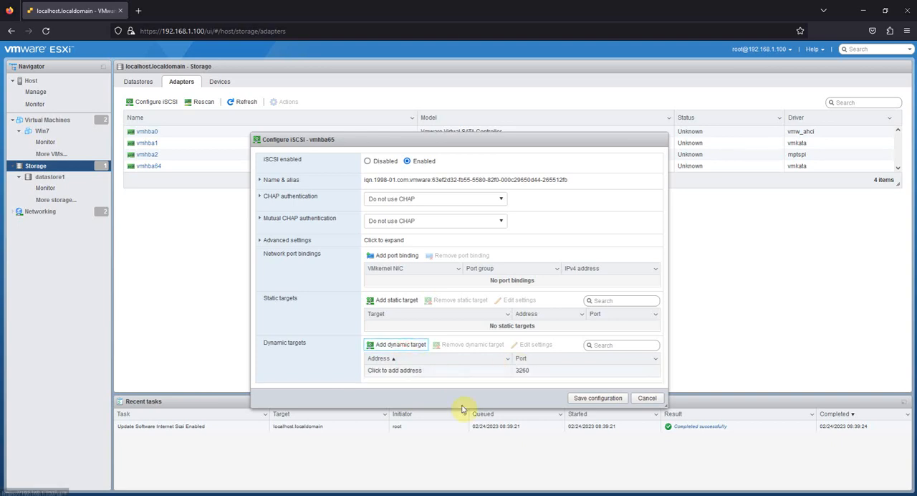
{"action": "left_click", "coordinate": [430, 374]}
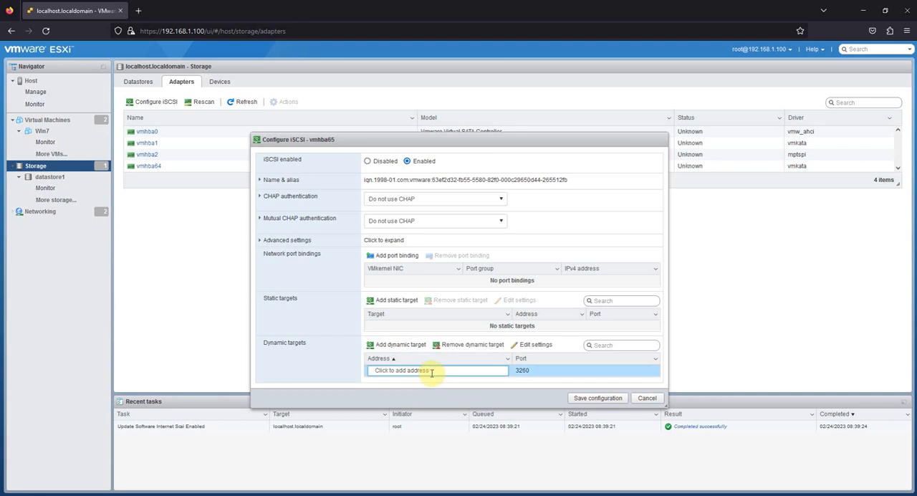
{"action": "left_click_drag", "start_coordinate": [431, 371], "coordinate": [373, 372]}
{"action": "type", "text": "192.168.1.1"}
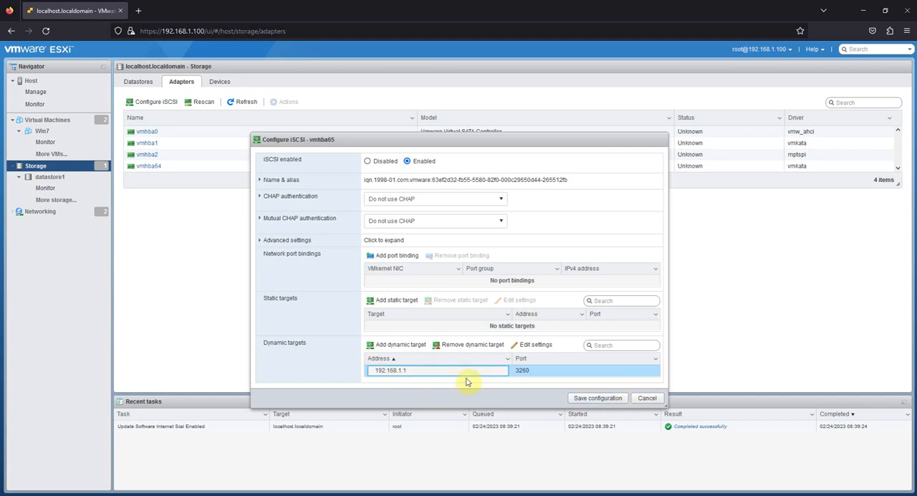
{"action": "left_click", "coordinate": [595, 399]}
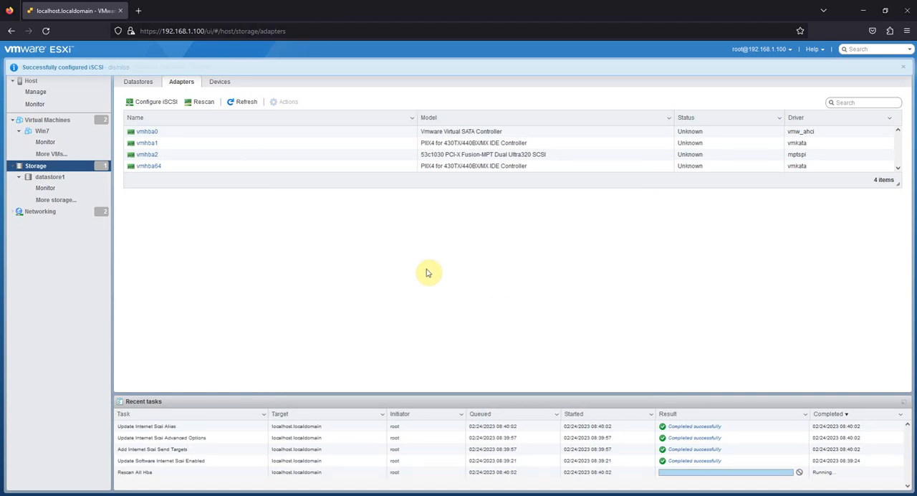
Step: Open the Win7 virtual machine's settings, browse datastore1 for an existing hard disk to add, and cancel the selection
{"action": "left_click", "coordinate": [43, 133]}
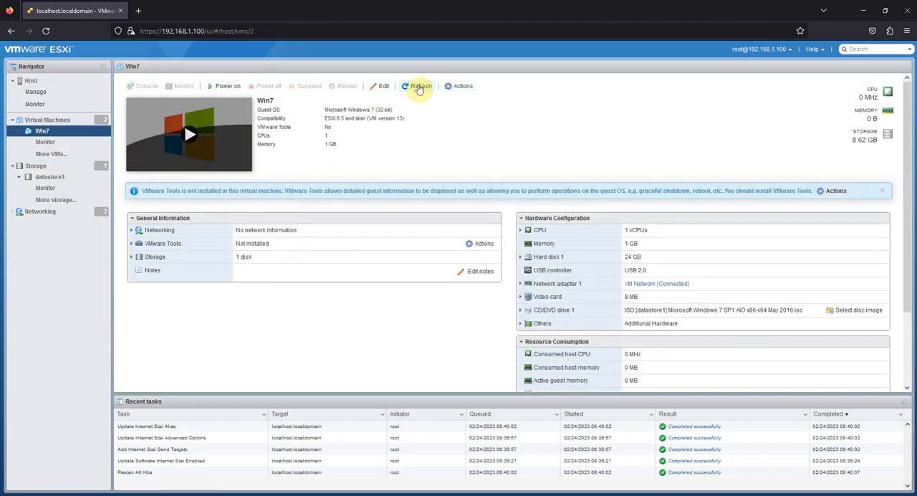
{"action": "left_click", "coordinate": [452, 87]}
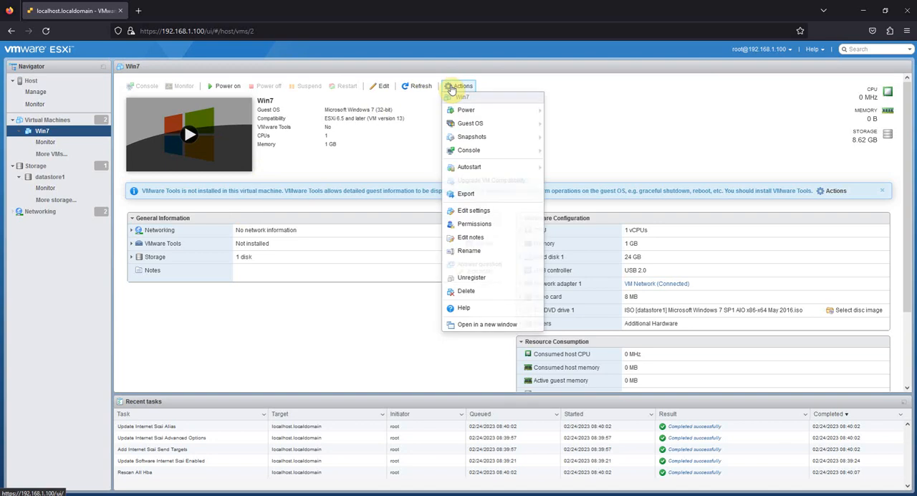
{"action": "left_click", "coordinate": [469, 212]}
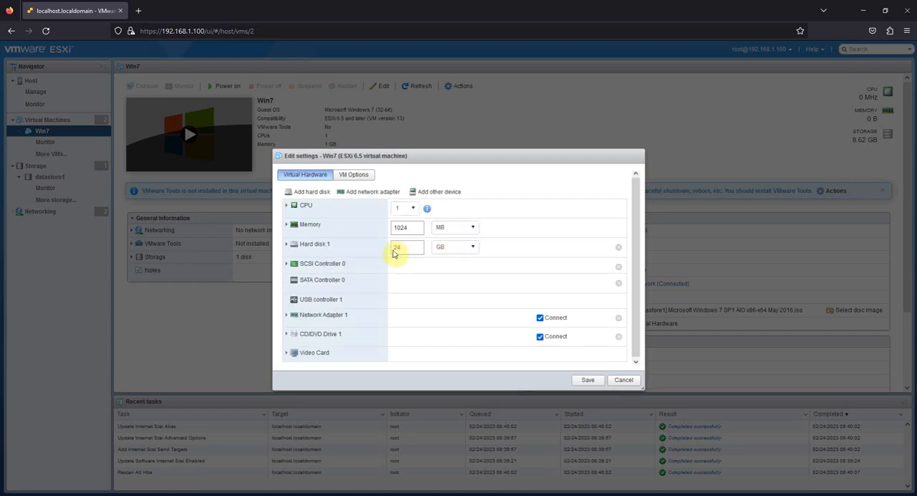
{"action": "left_click", "coordinate": [316, 199]}
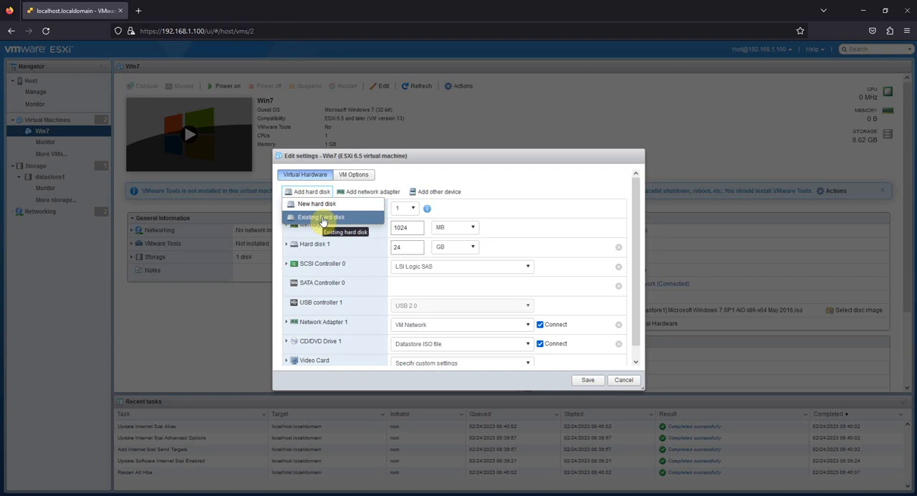
{"action": "left_click", "coordinate": [322, 220]}
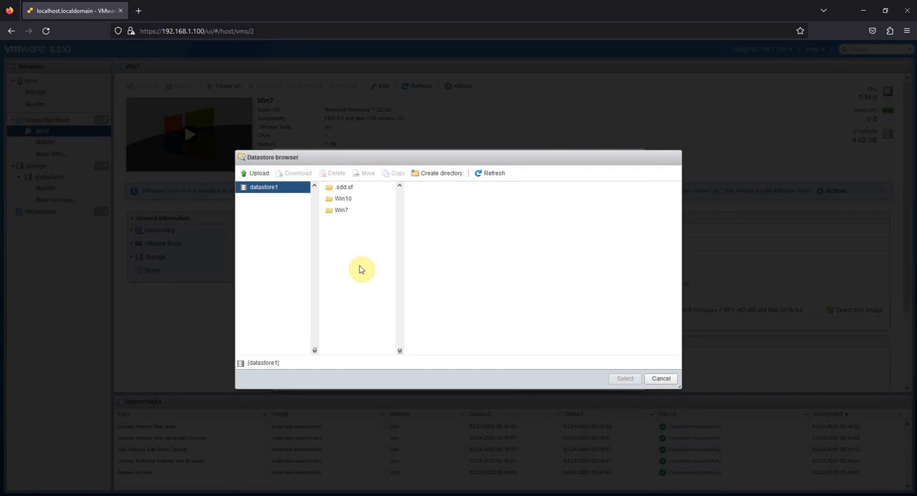
{"action": "left_click", "coordinate": [663, 379]}
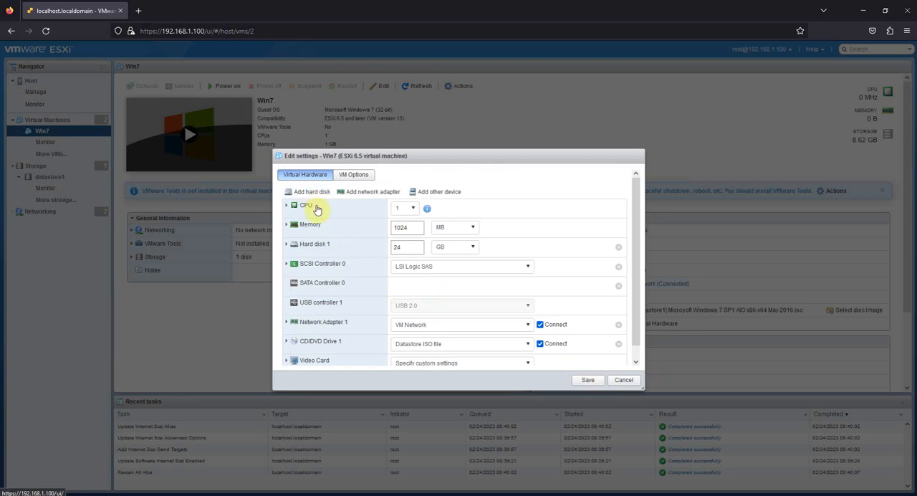
Step: Examine the controller types and bus sharing setting of SCSI Controller 0 and leave them without saving
{"action": "left_click", "coordinate": [329, 265]}
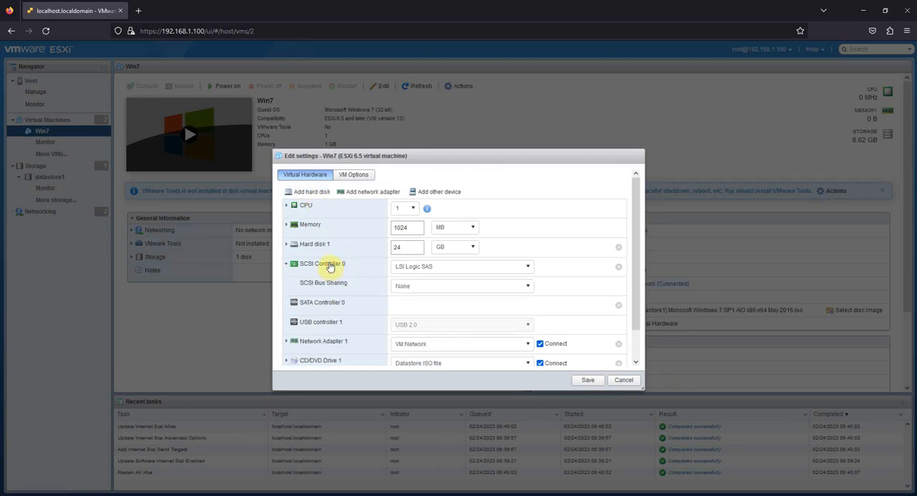
{"action": "left_click", "coordinate": [516, 270]}
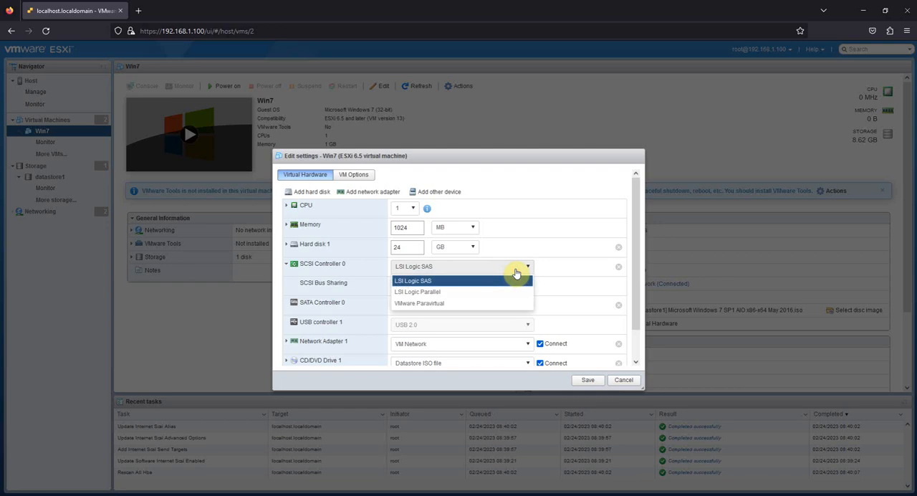
{"action": "left_click", "coordinate": [576, 229]}
{"action": "left_click", "coordinate": [530, 290]}
{"action": "left_click", "coordinate": [532, 289]}
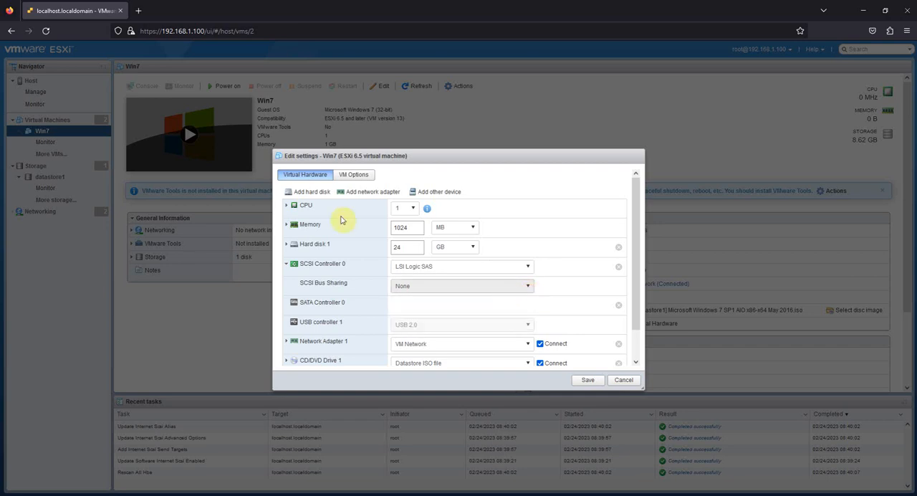
{"action": "left_click", "coordinate": [327, 192]}
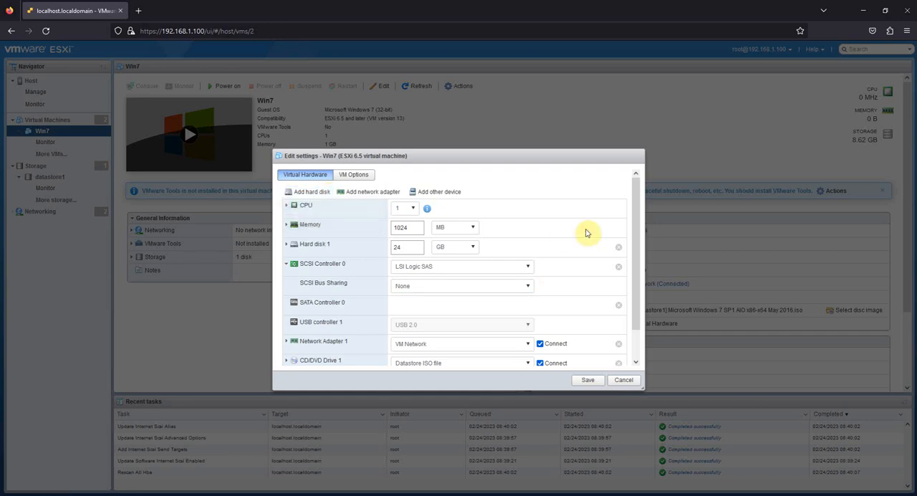
{"action": "left_click", "coordinate": [529, 266]}
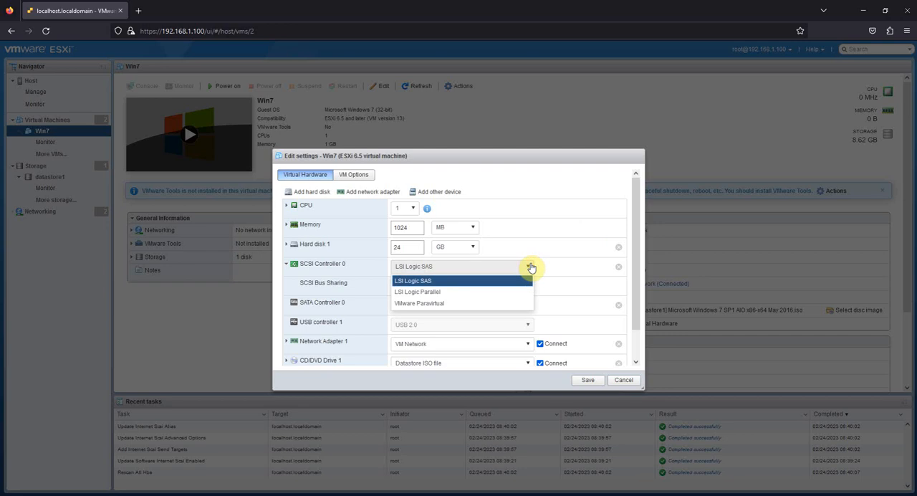
{"action": "left_click", "coordinate": [620, 381]}
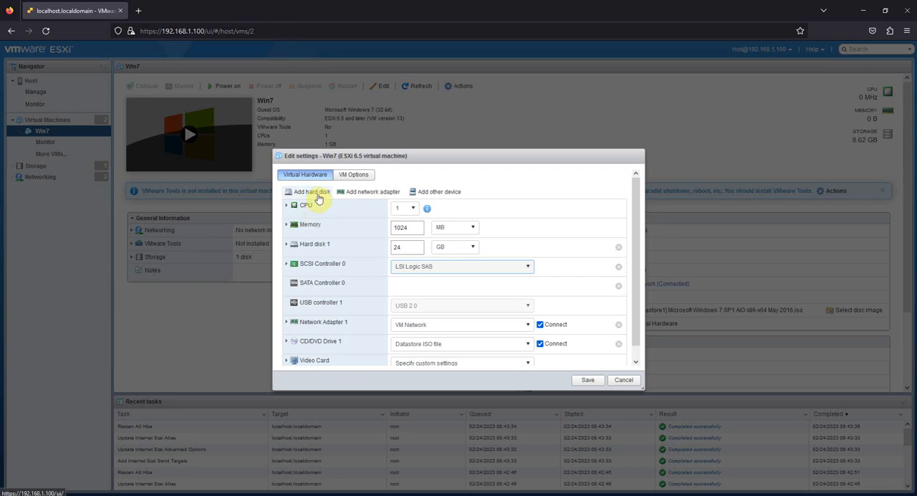
Step: Check the options for adding a hard disk, cancel the settings, and expand Win7's storage details
{"action": "left_click", "coordinate": [317, 193]}
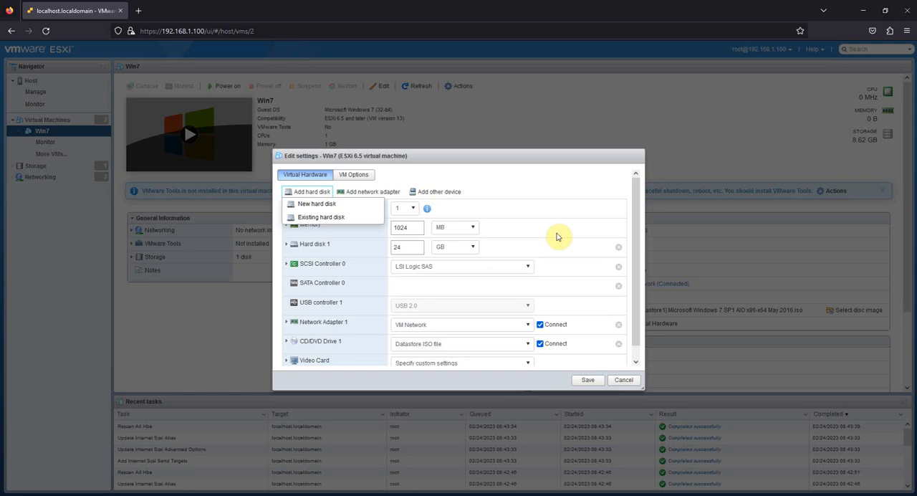
{"action": "left_click", "coordinate": [624, 380]}
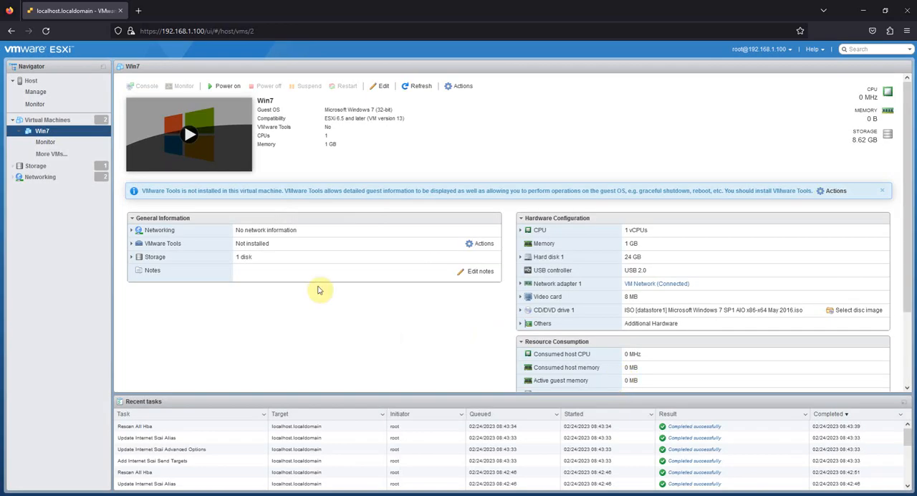
{"action": "left_click", "coordinate": [132, 258]}
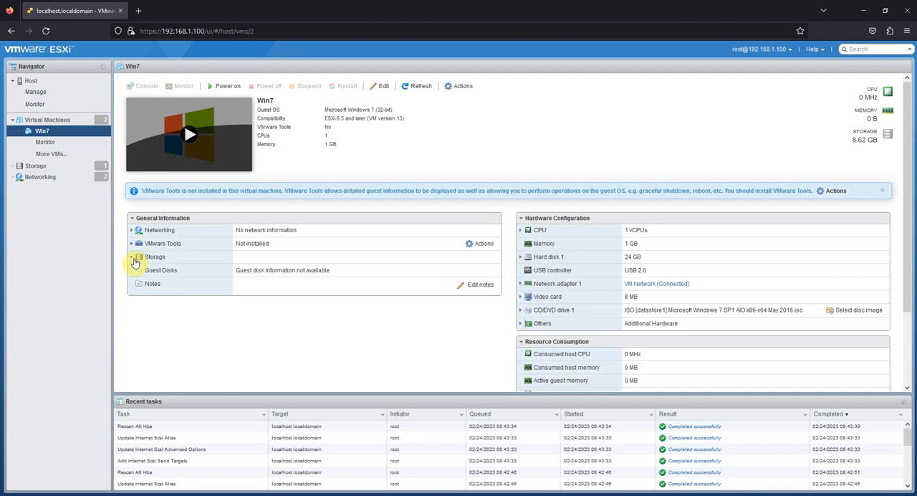